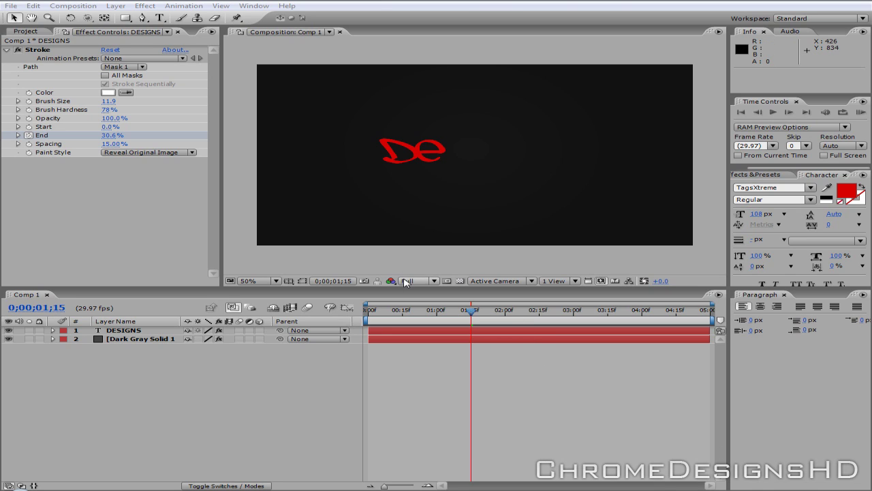
Start a new composition, Comp 2, at 1280×720, 29.97 fps and 5 seconds.
left_click(68, 6)
left_click(75, 17)
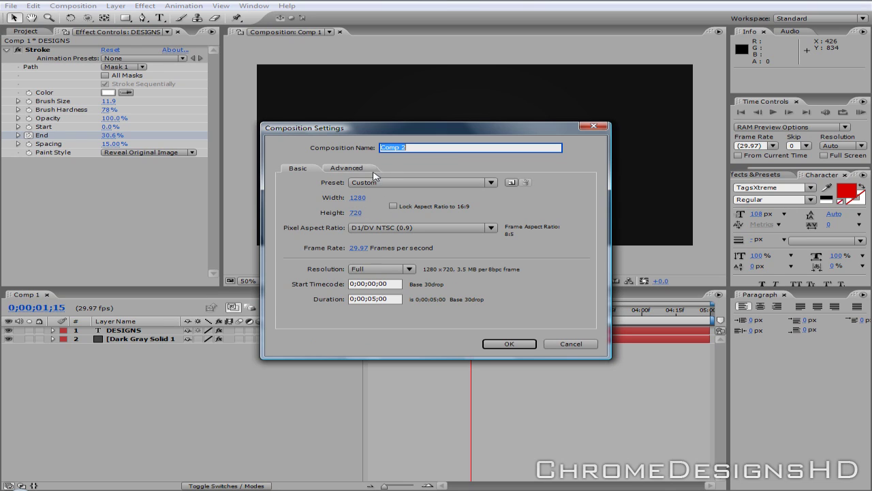
Create Comp 2 and add a comp-sized 1280×720 Dark Gray Solid 2 layer.
left_click(374, 298)
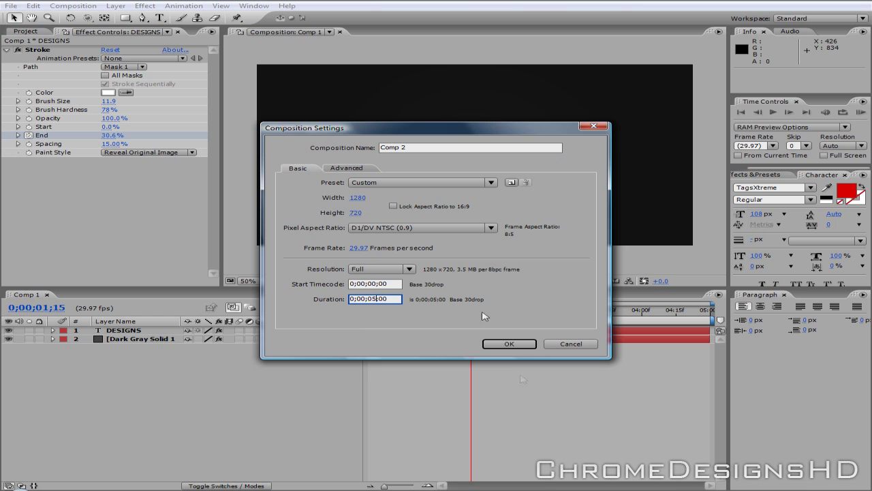
left_click(504, 345)
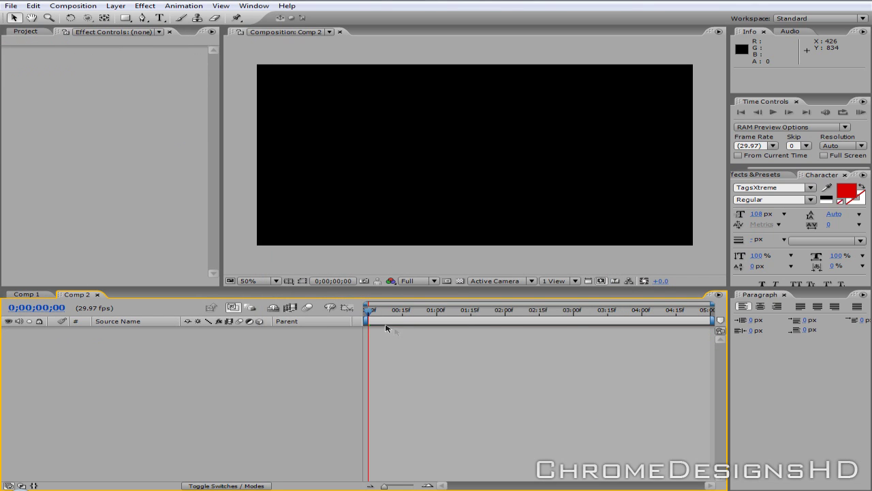
right_click(182, 343)
mouse_move(209, 345)
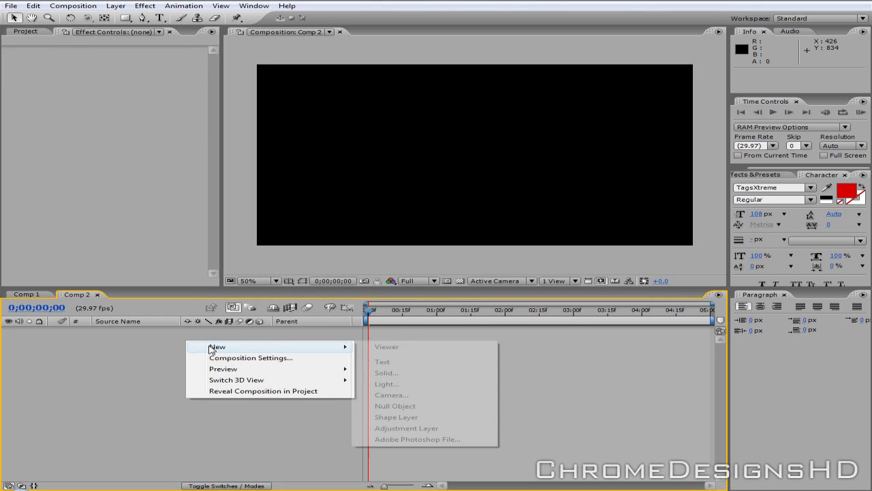
left_click(373, 377)
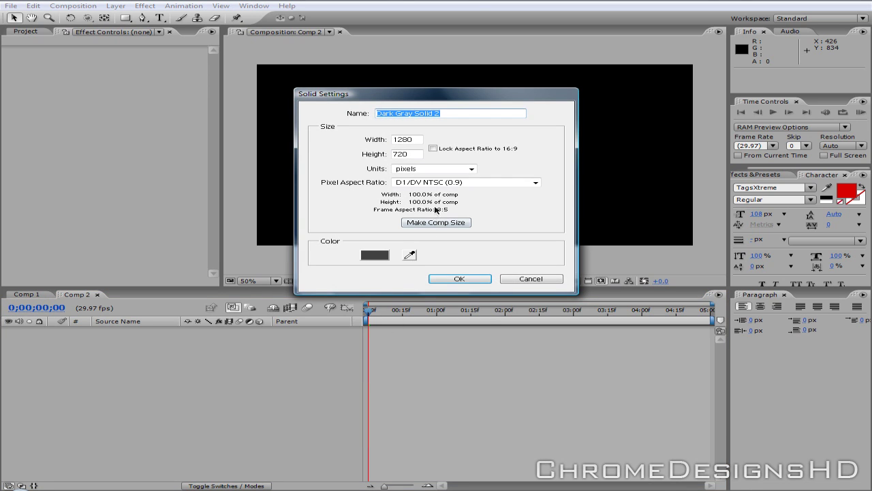
left_click(437, 222)
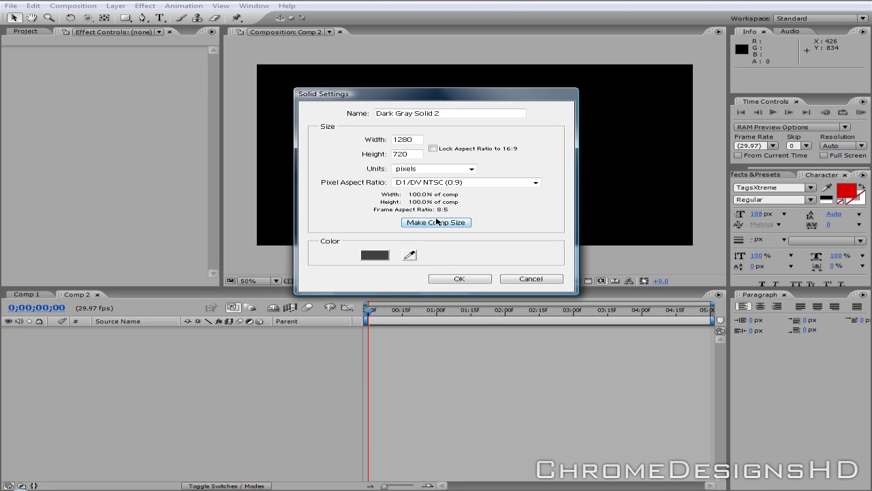
left_click(450, 278)
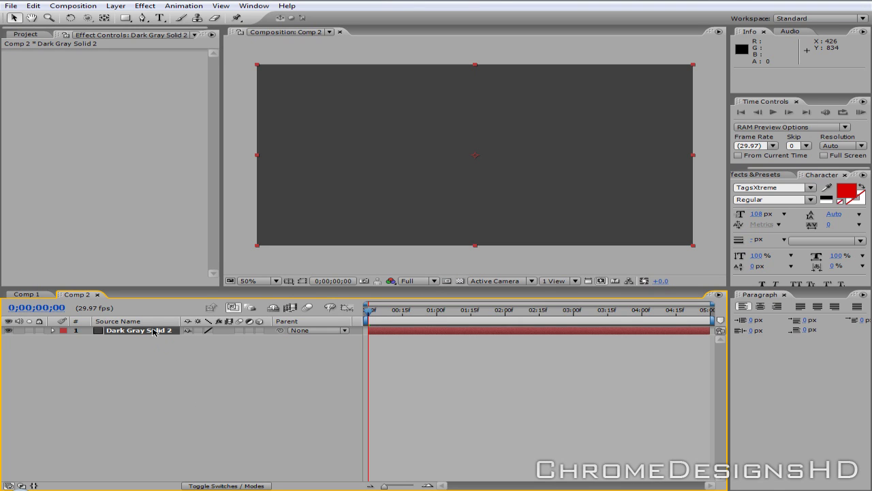
Apply a Radial Ramp to the solid with its Start of Ramp at the frame centre.
left_click(144, 6)
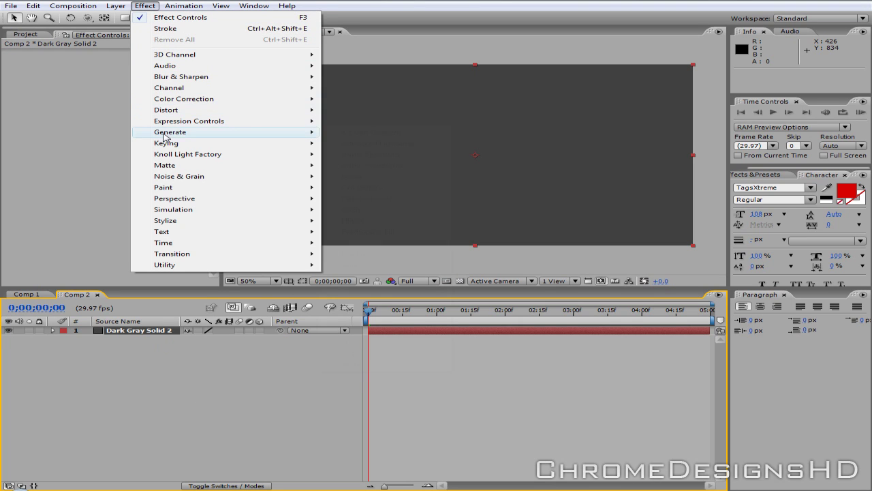
mouse_move(167, 133)
left_click(394, 320)
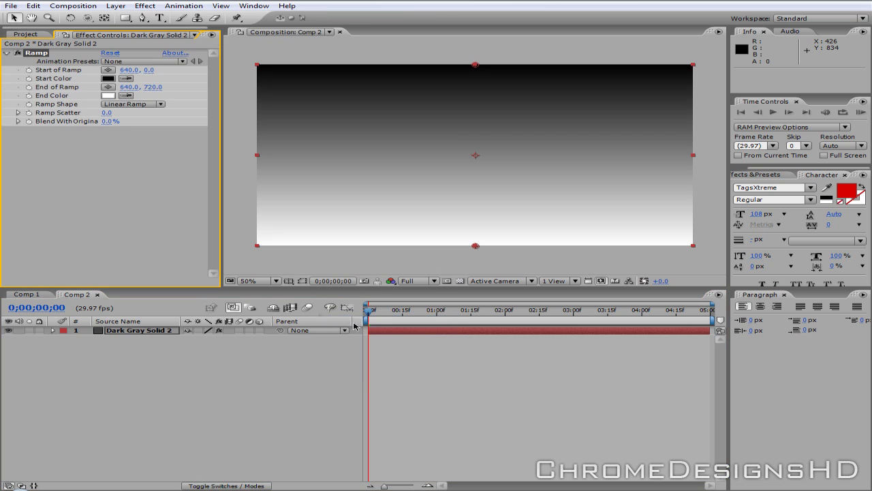
left_click(126, 105)
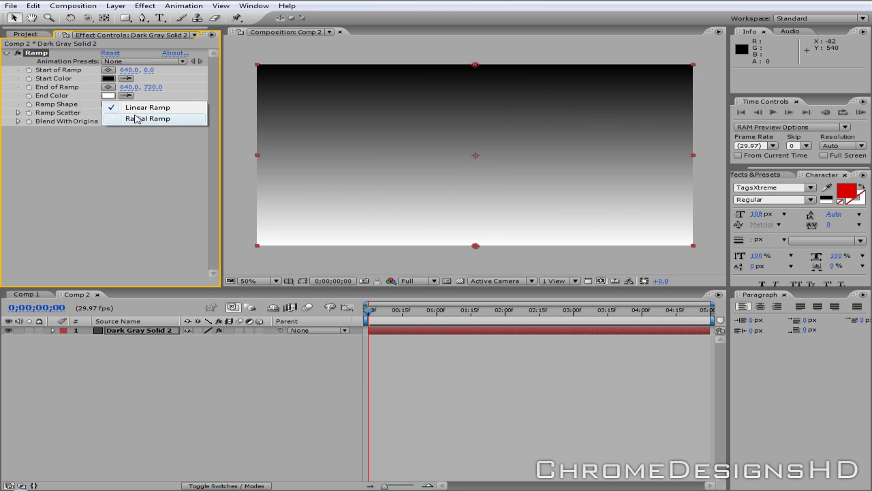
left_click(139, 119)
left_click_drag(475, 66, 475, 159)
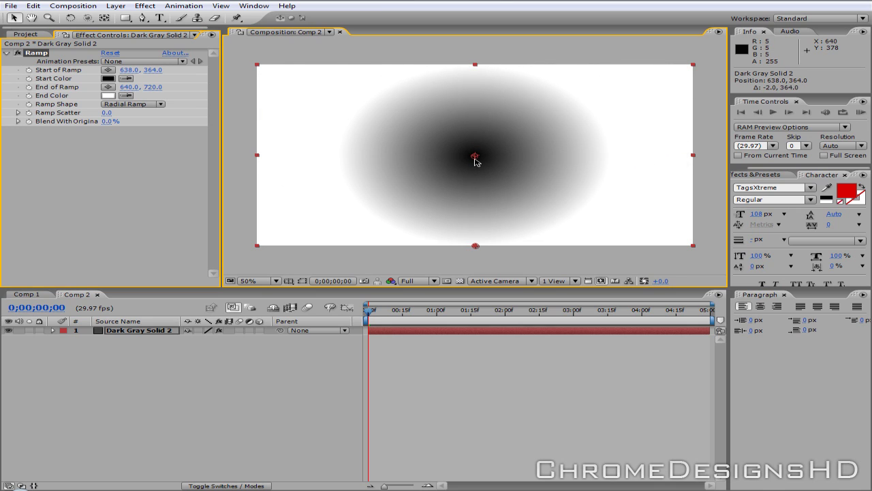
Set the ramp's End Color to 1D1D1D and Start Color to 212121.
left_click(108, 95)
mouse_move(322, 234)
left_mouse_down()
mouse_move(269, 295)
mouse_move(250, 299)
left_mouse_up()
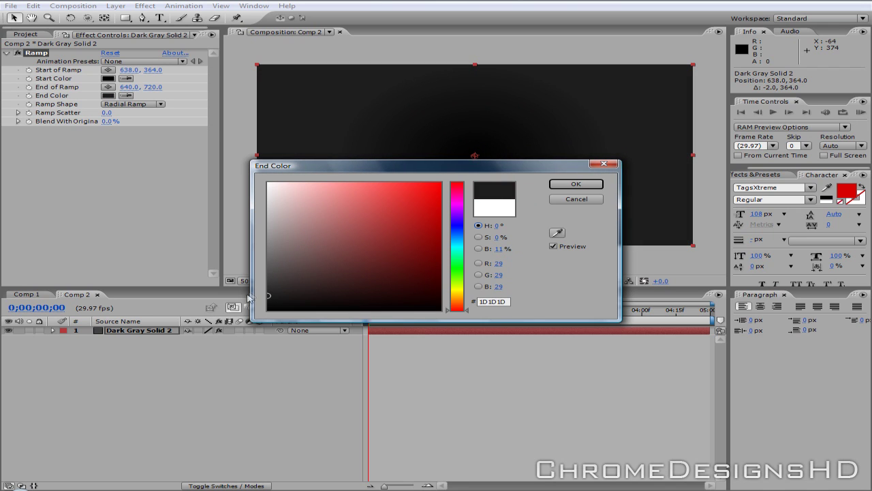
left_click(576, 191)
left_click(108, 78)
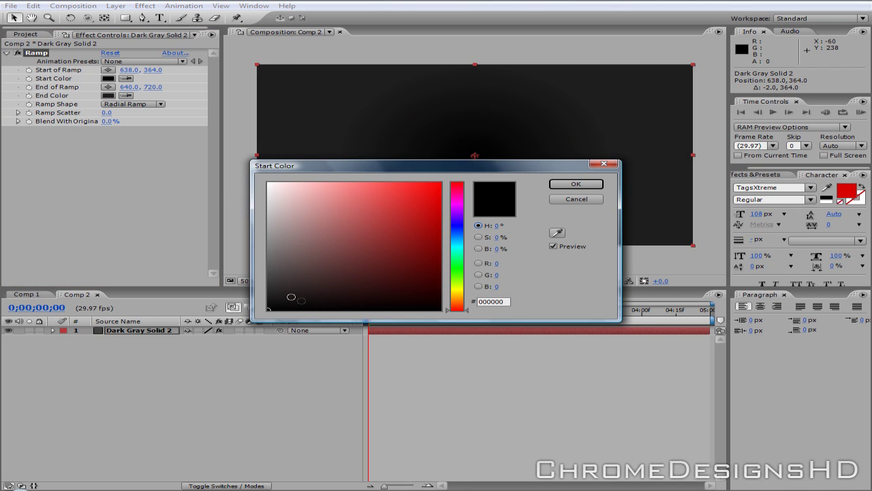
left_click_drag(291, 297, 255, 293)
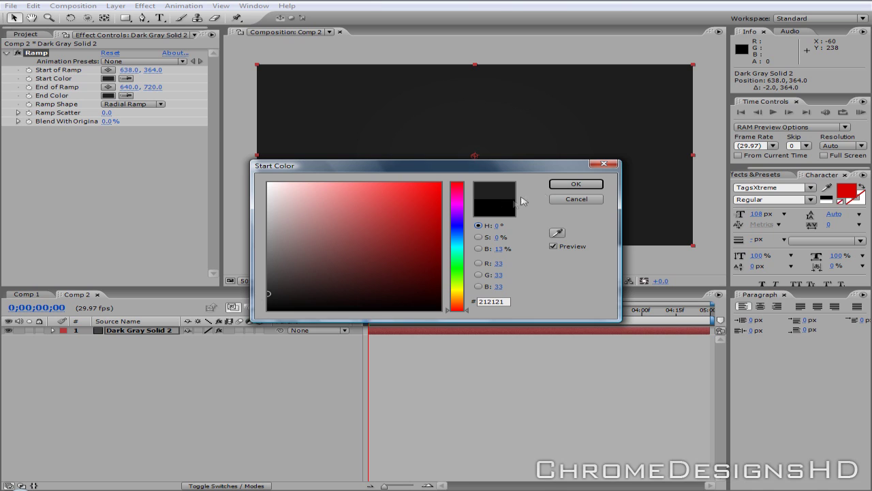
left_click(576, 184)
left_click(569, 252)
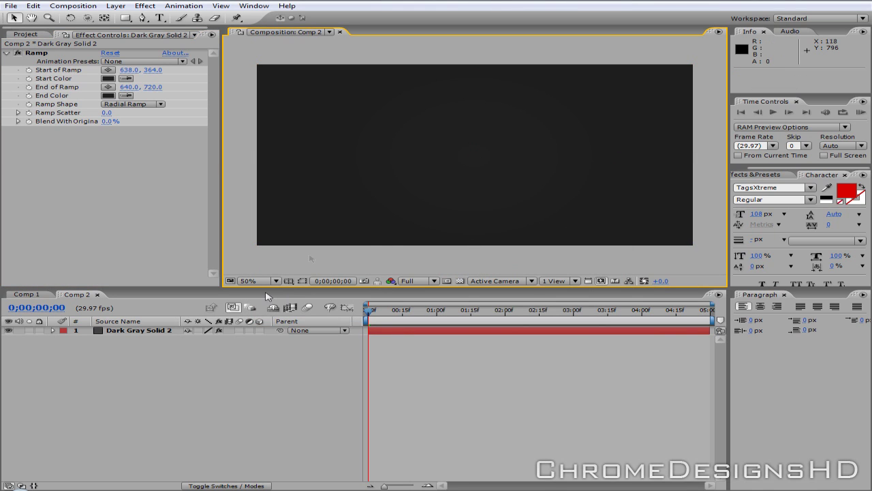
left_click(164, 331)
Add a text layer reading 'Designs' near the frame centre.
left_click(171, 352)
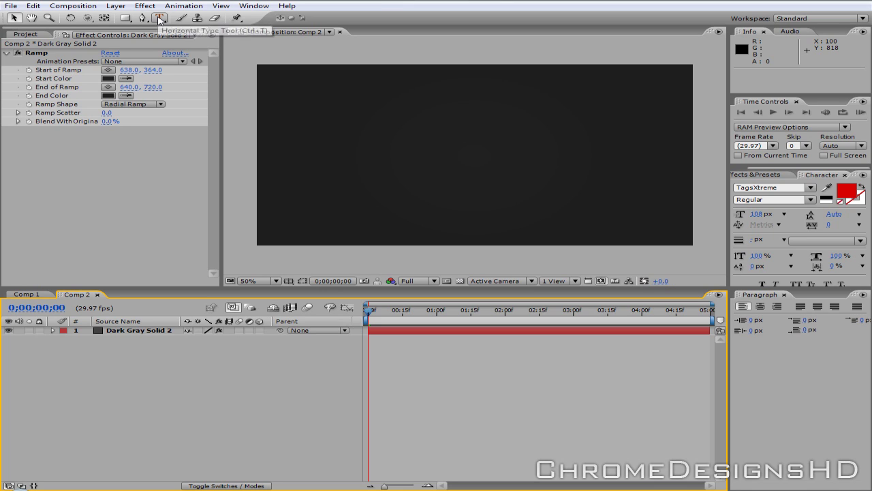
left_click(159, 18)
left_click(390, 151)
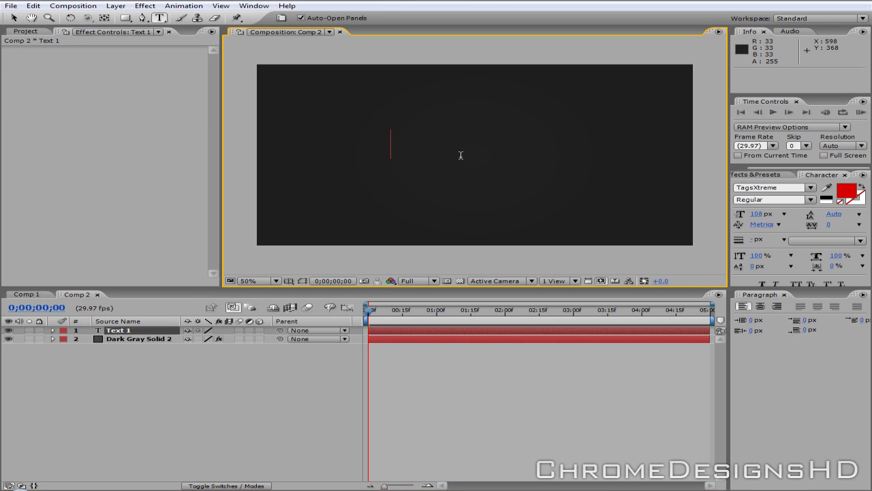
type("Designs")
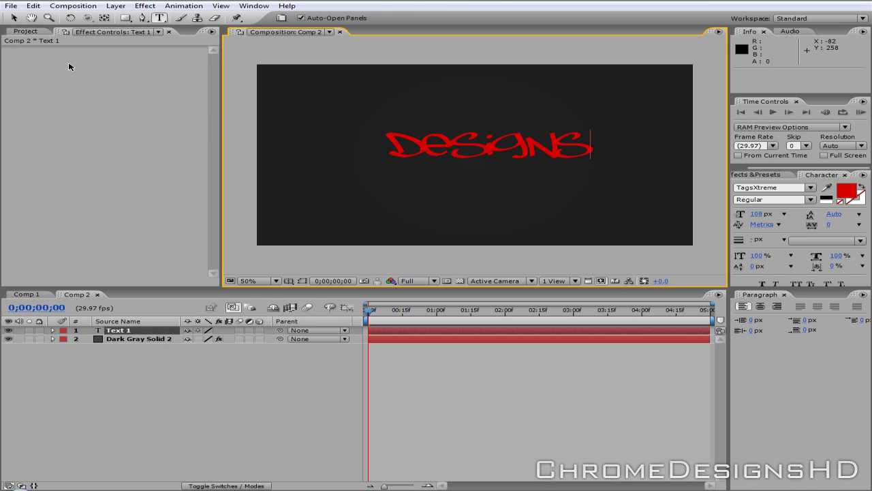
left_click(13, 18)
key("Caps_Lock")
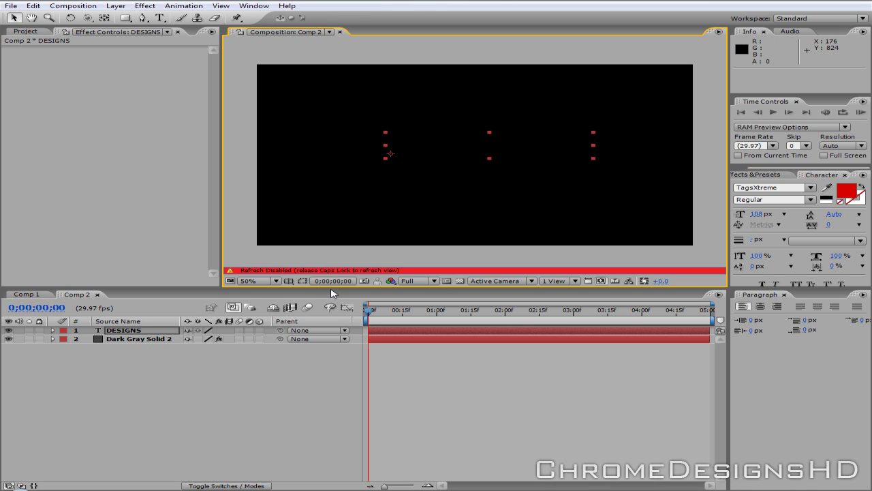
key("Caps_Lock")
Centre the DESIGNS text in the frame using the title/action safe guides, then hide them.
left_click(289, 280)
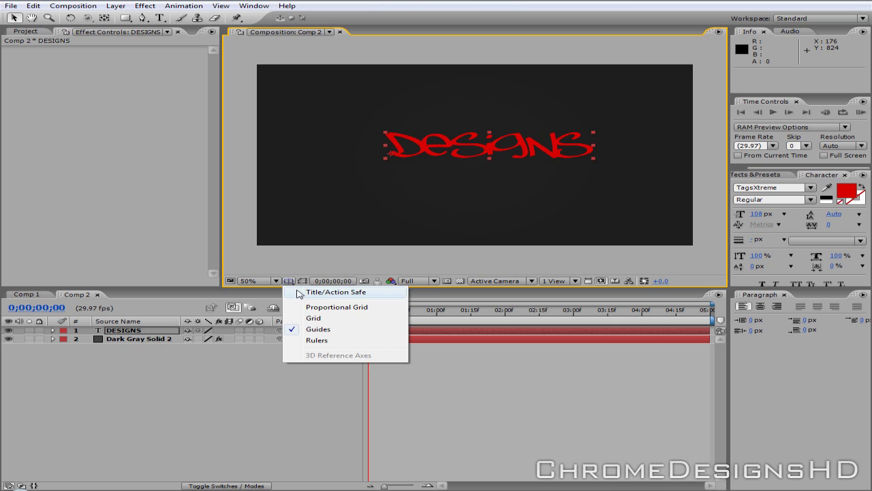
left_click(303, 294)
left_click_drag(439, 146, 424, 156)
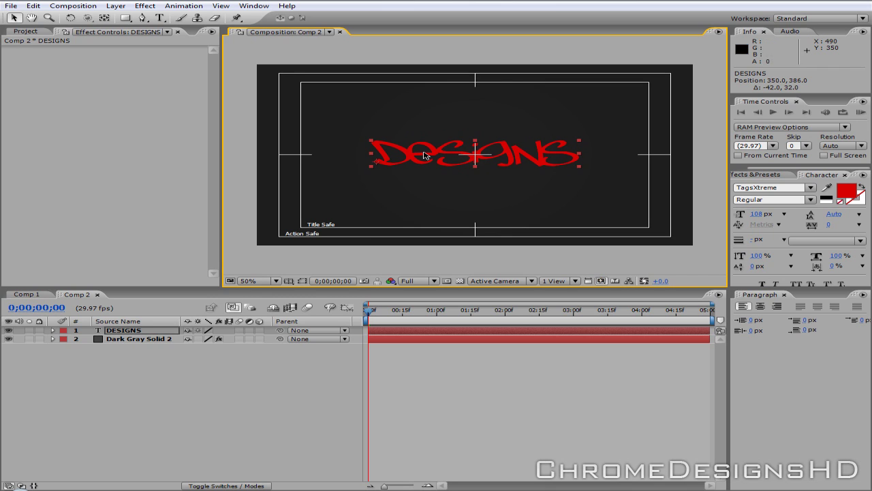
left_click(138, 339)
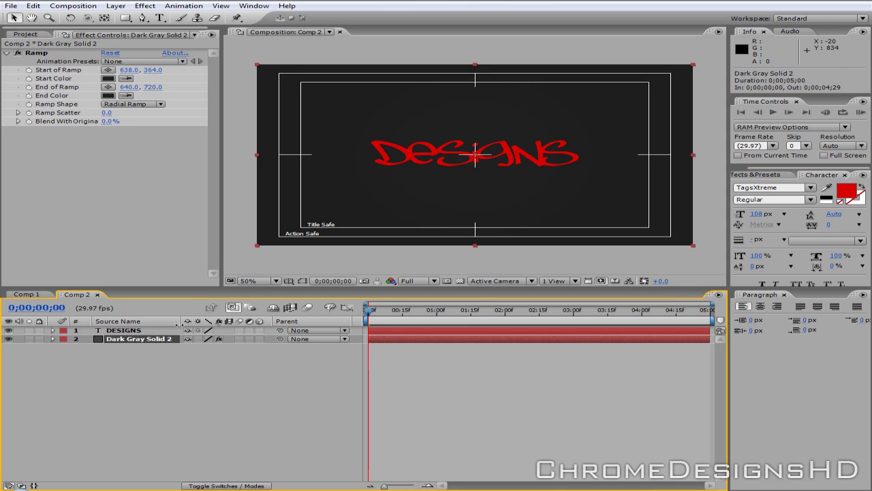
left_click(289, 281)
left_click(300, 293)
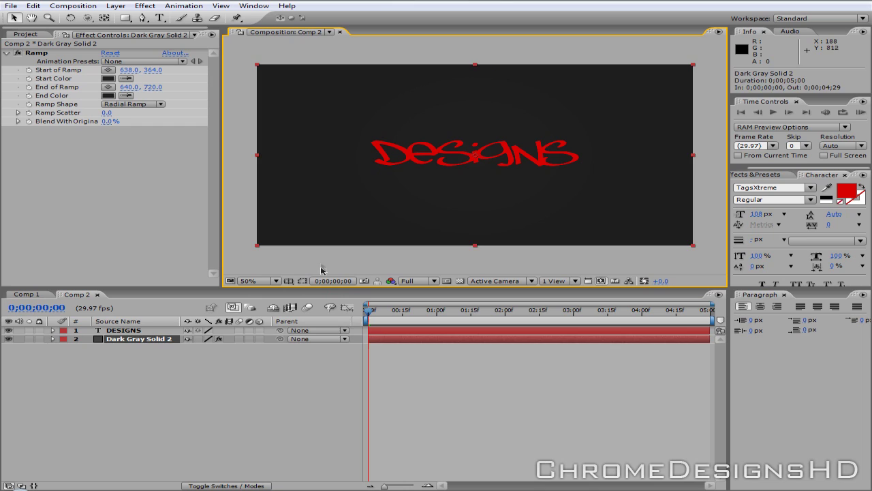
left_click(321, 270)
Select the DESIGNS text layer in the Timeline.
left_click(210, 329)
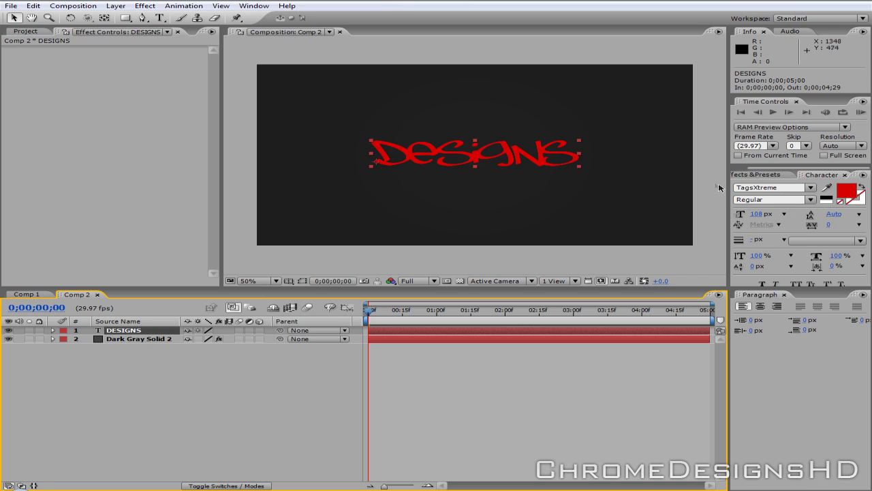
left_click(698, 202)
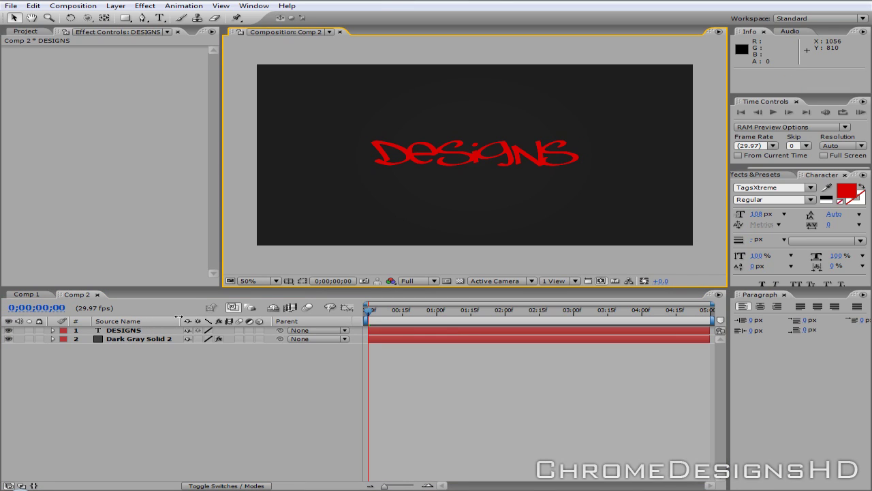
left_click(407, 154)
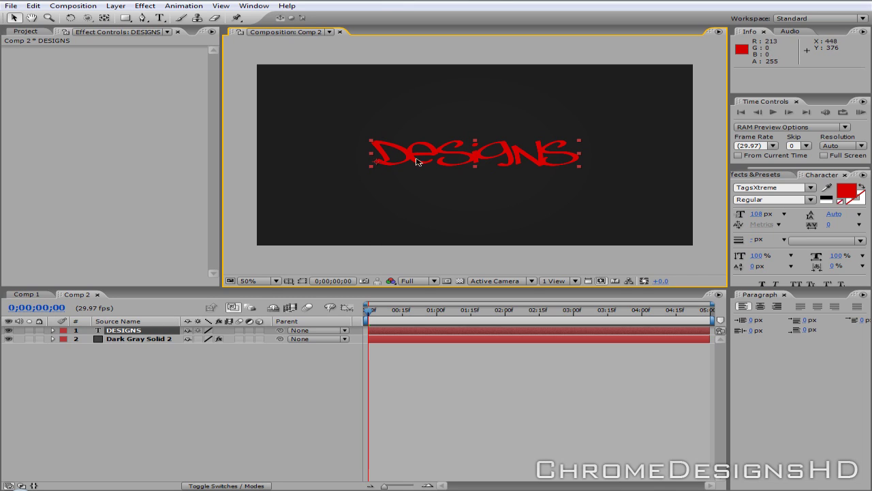
left_click(706, 157)
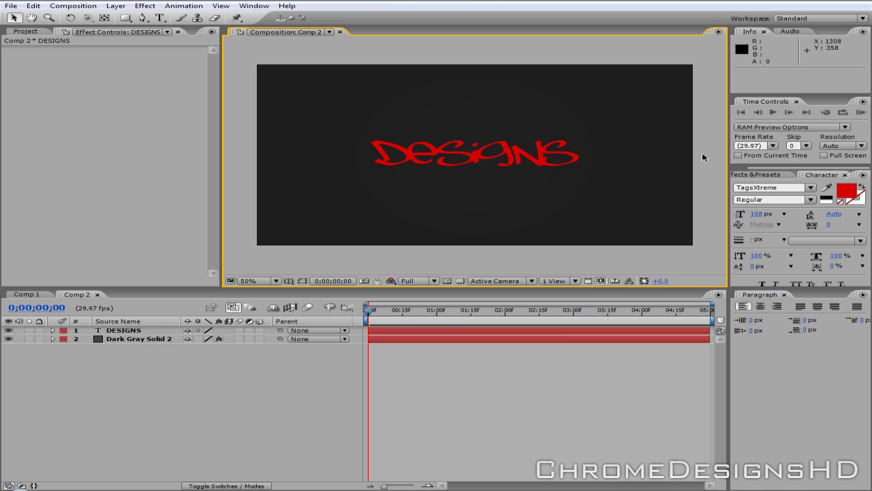
left_click(124, 331)
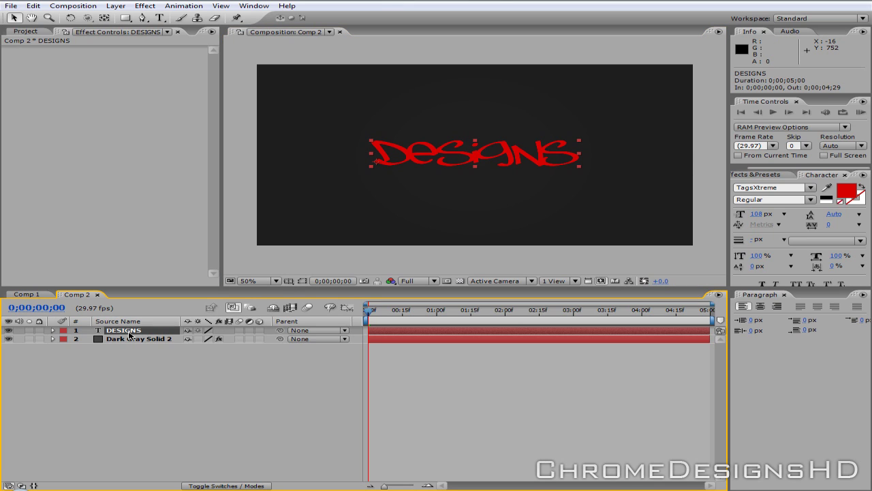
With the Pen tool at 100% zoom, start Mask 1 by tracing points around the D.
left_click_drag(143, 18, 184, 17)
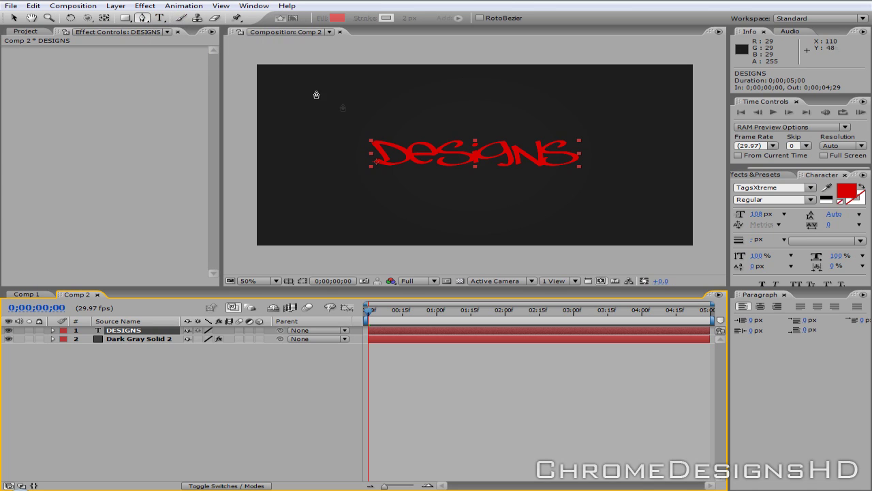
key("slash")
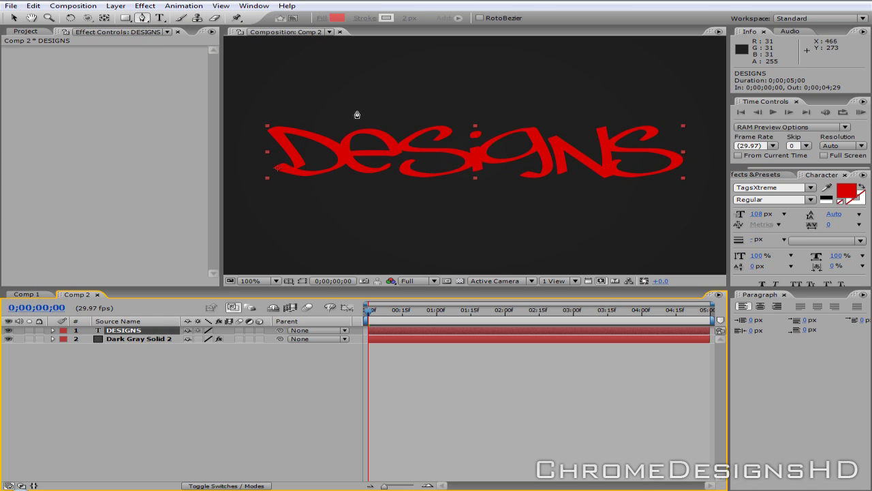
left_click(298, 163)
left_click(274, 135)
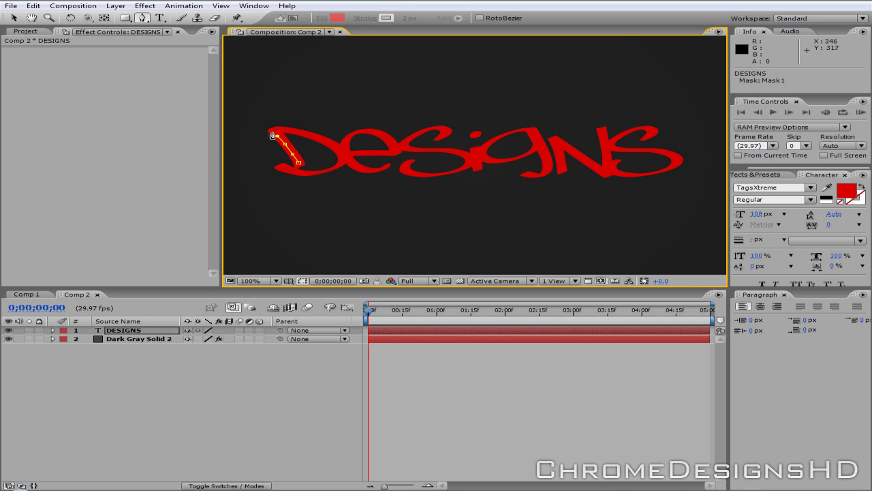
left_click(290, 130)
left_click(304, 133)
left_click(315, 139)
left_click(329, 142)
left_click(335, 167)
left_click(317, 172)
left_click(305, 172)
left_click(292, 172)
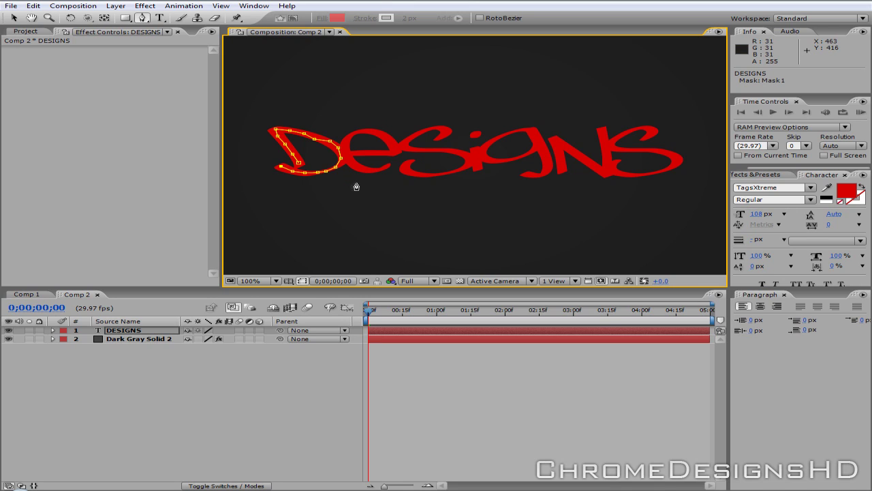
Continue the mask path over and around the e.
left_click(378, 180)
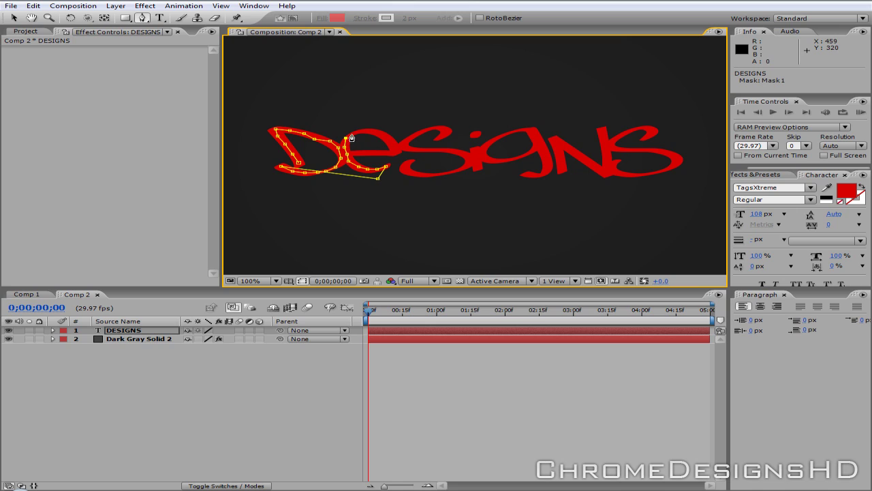
left_click(380, 133)
left_click(388, 139)
left_click(392, 145)
left_click(361, 152)
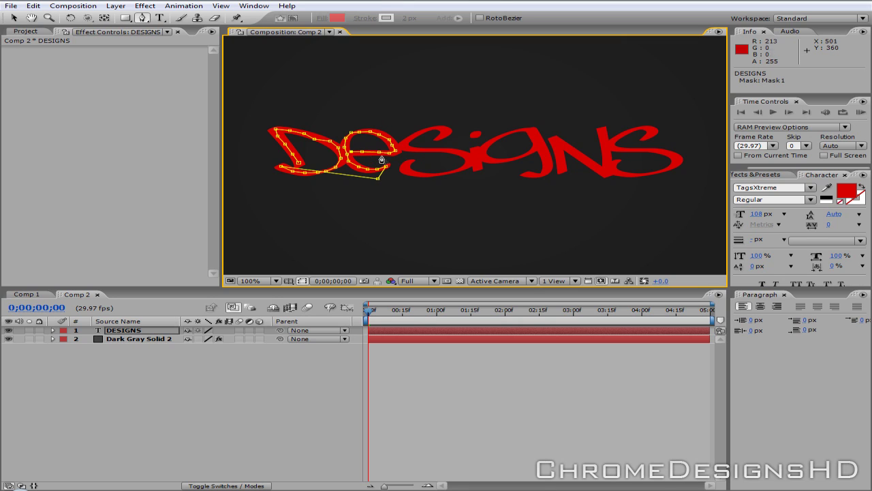
Trace the mask along the curves of the first S, undoing a misplaced point.
left_click(432, 109)
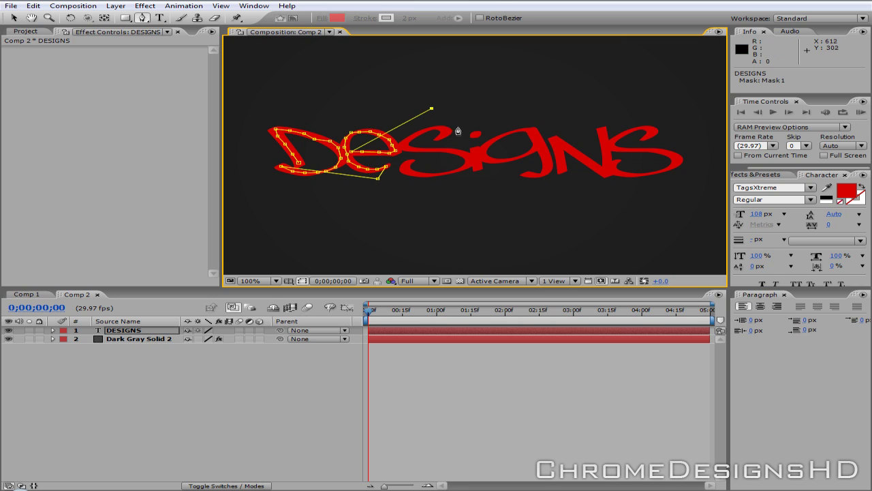
left_click(451, 142)
key("ctrl+z")
left_click(461, 120)
left_click(461, 139)
left_click(440, 137)
left_click(428, 149)
left_click(451, 150)
left_click(464, 154)
left_click(471, 162)
left_click(453, 170)
left_click(438, 174)
left_click(422, 175)
Extend the path up the i to its dot, then down and back up the g.
left_click(478, 180)
key("ctrl+z")
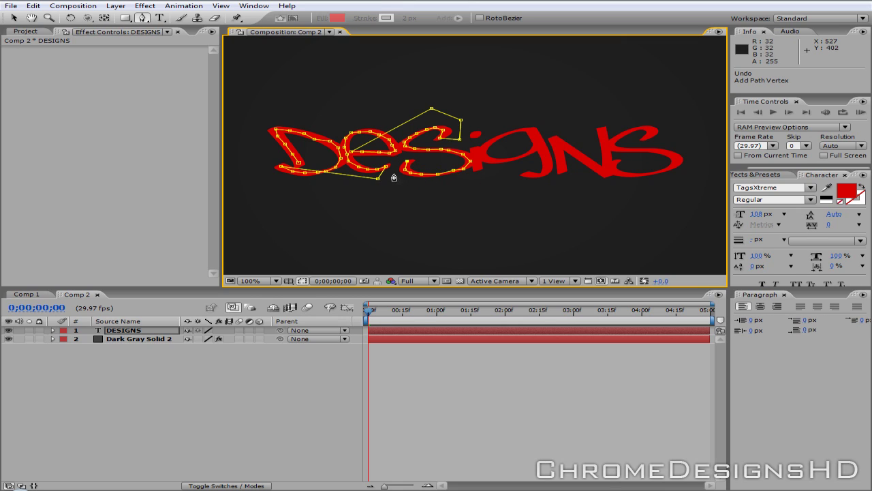
left_click(394, 185)
left_click(441, 190)
left_click(478, 176)
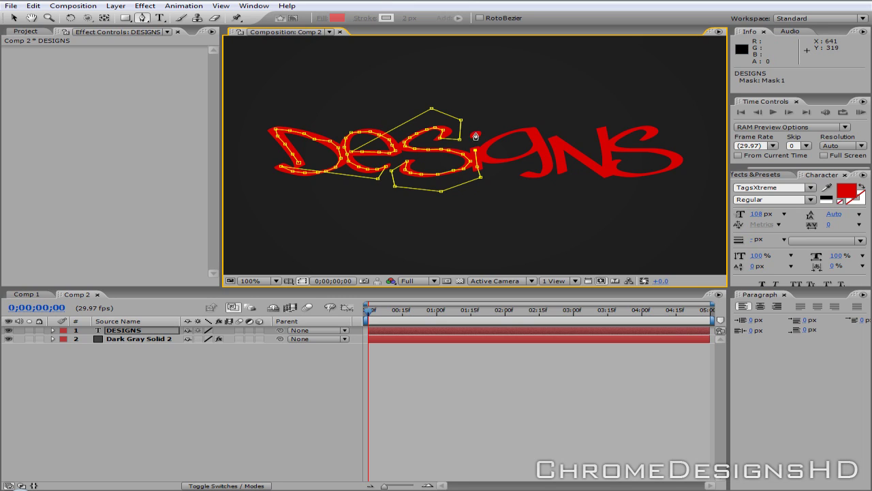
left_click(475, 135)
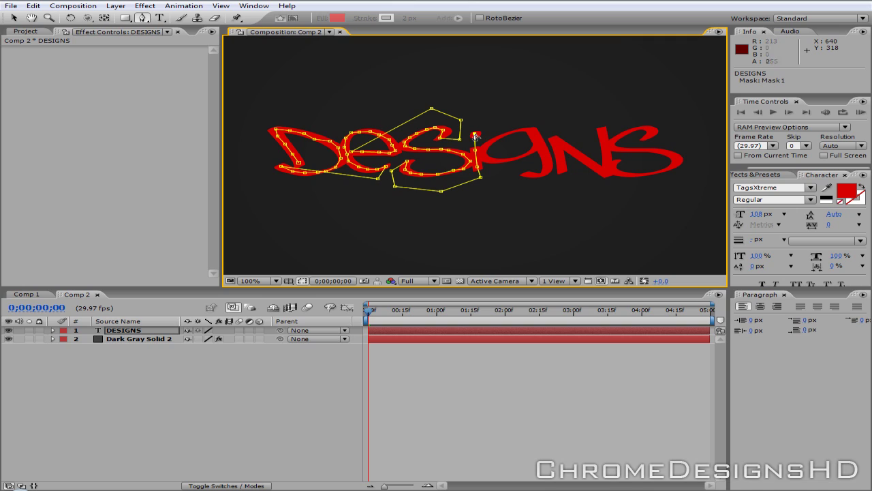
left_click(524, 174)
key("ctrl+z")
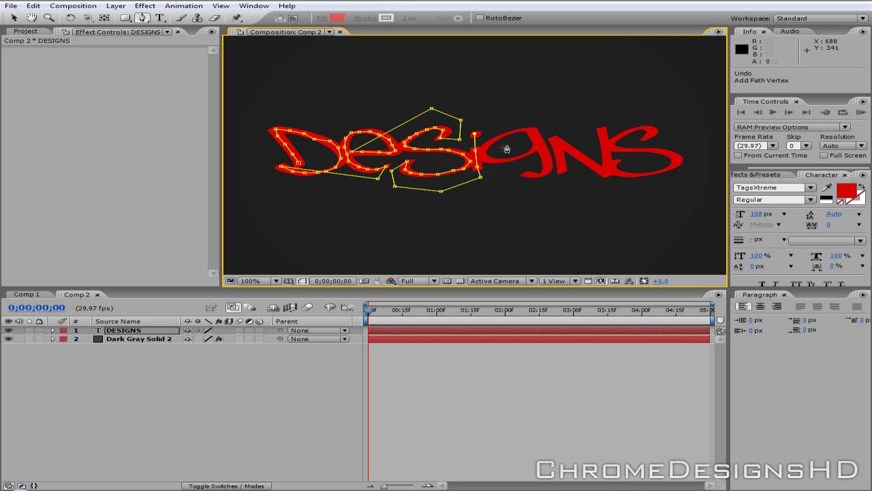
left_click(533, 128)
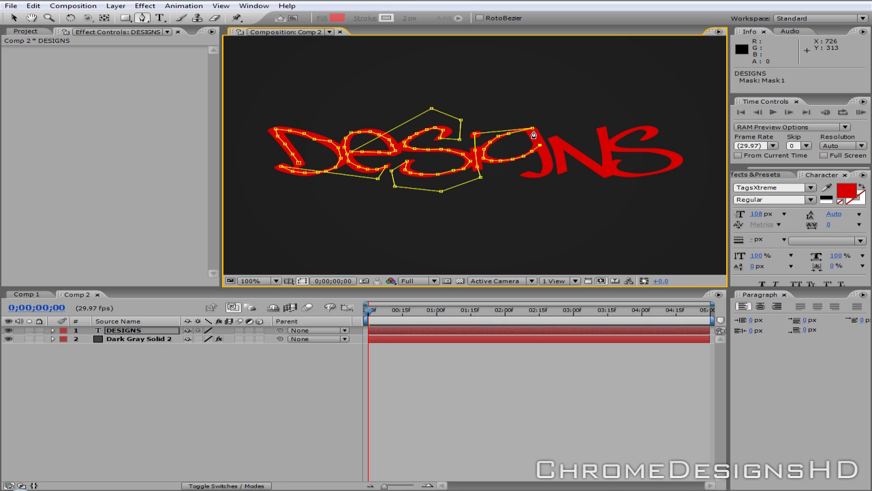
left_click(546, 169)
left_click(554, 139)
Finish the path through the N's diagonal and the last S, then return to Selection.
left_click(605, 174)
left_click(603, 129)
left_click(640, 109)
left_click(666, 123)
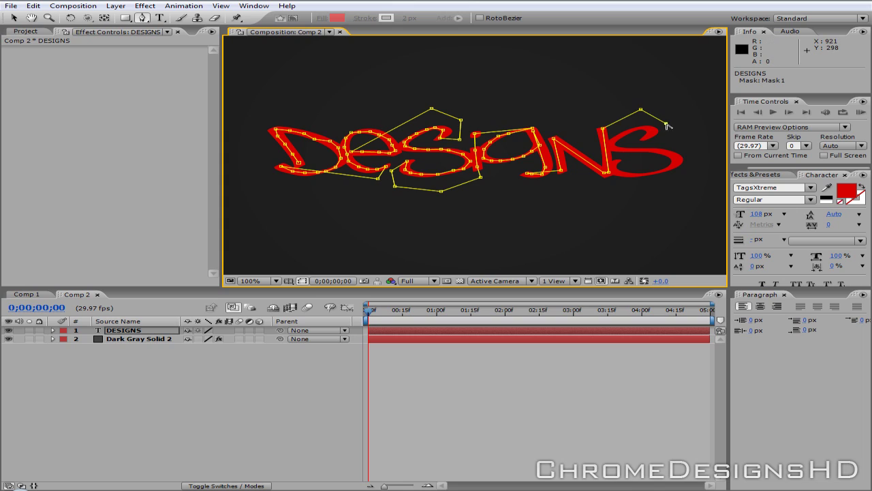
left_click(645, 140)
left_click(633, 129)
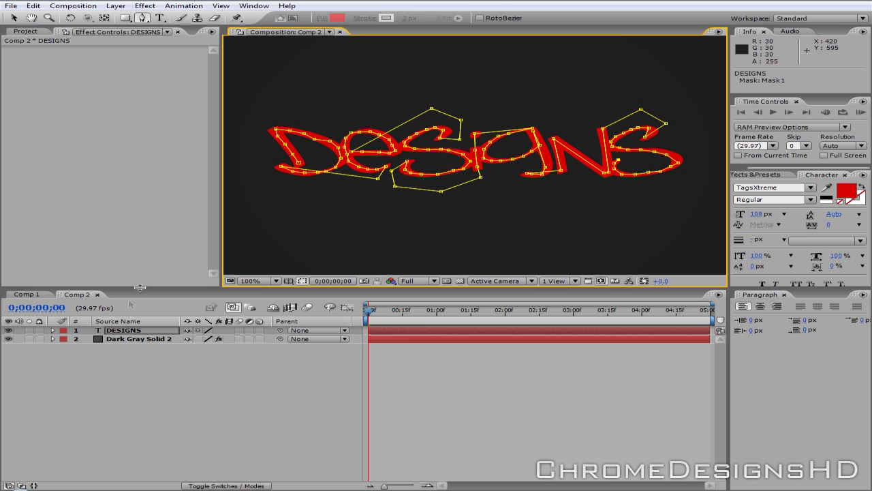
left_click(128, 332)
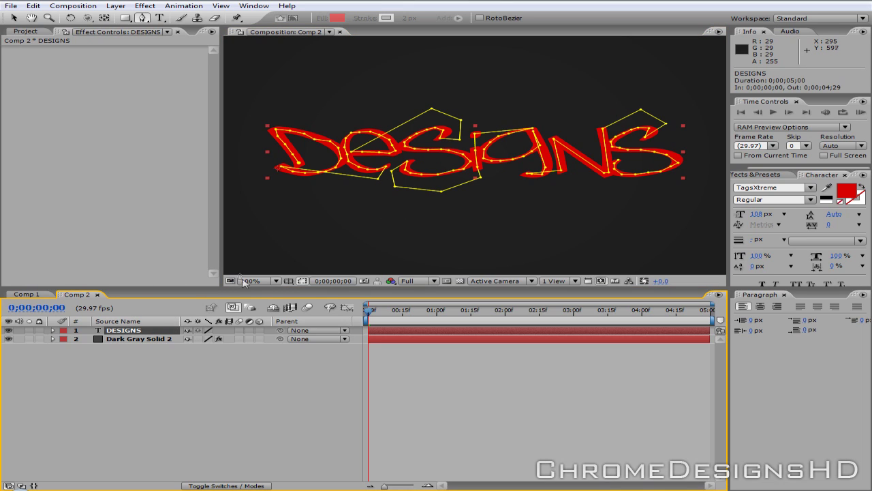
left_click(14, 18)
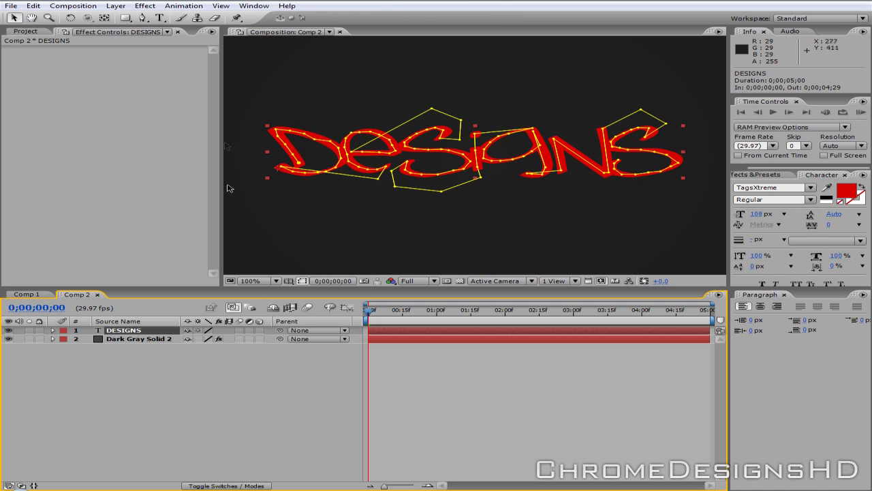
Apply a Stroke effect to DESIGNS and set its Brush Size to 12.0.
left_click(145, 6)
mouse_move(181, 133)
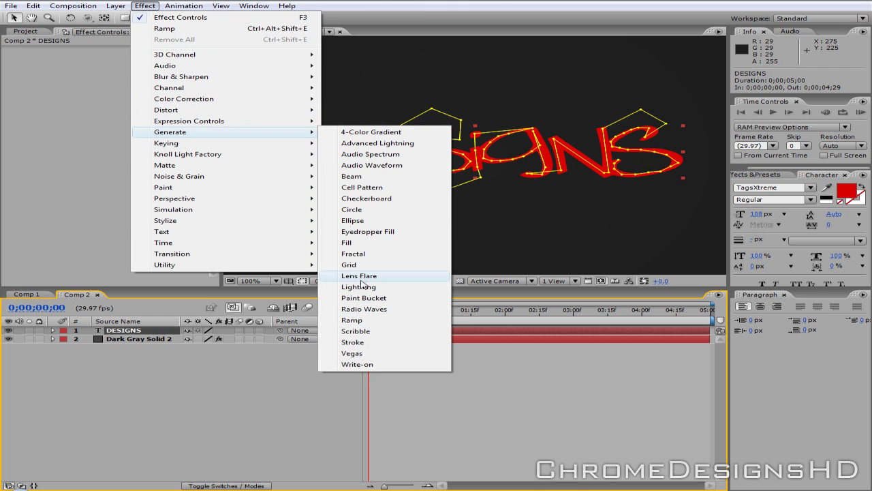
left_click(362, 342)
left_click(374, 349)
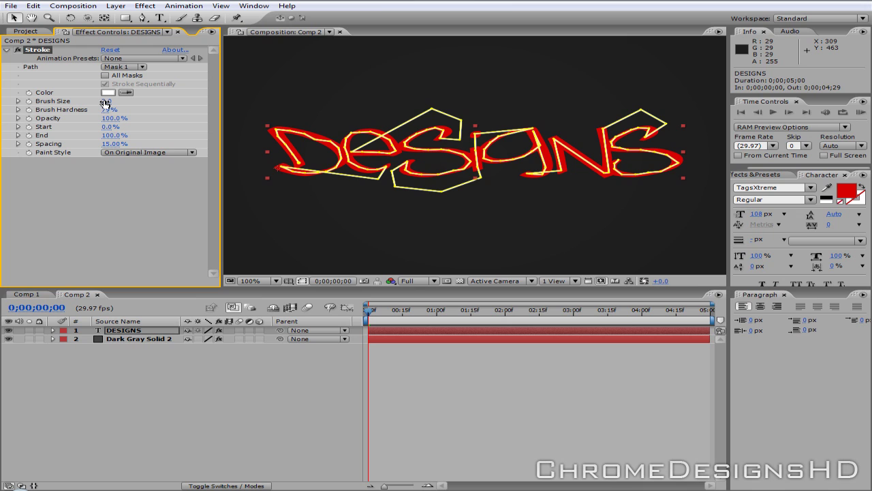
left_click_drag(105, 101, 173, 104)
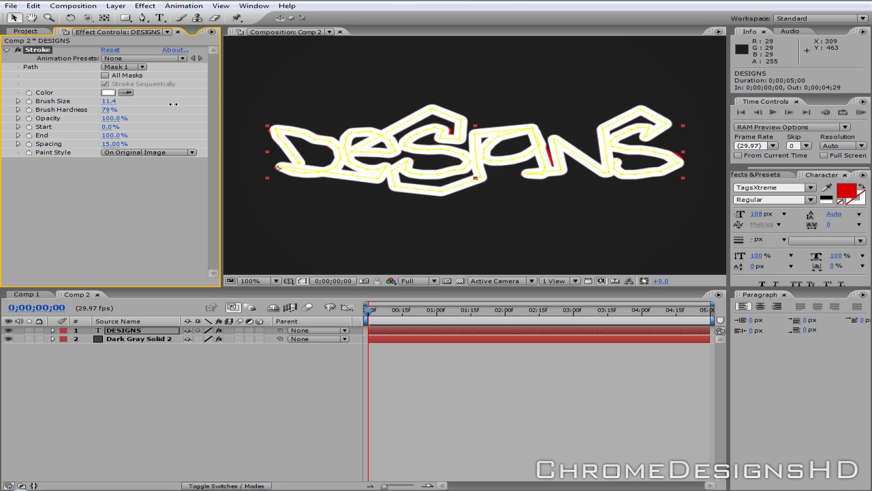
left_click_drag(176, 104, 176, 103)
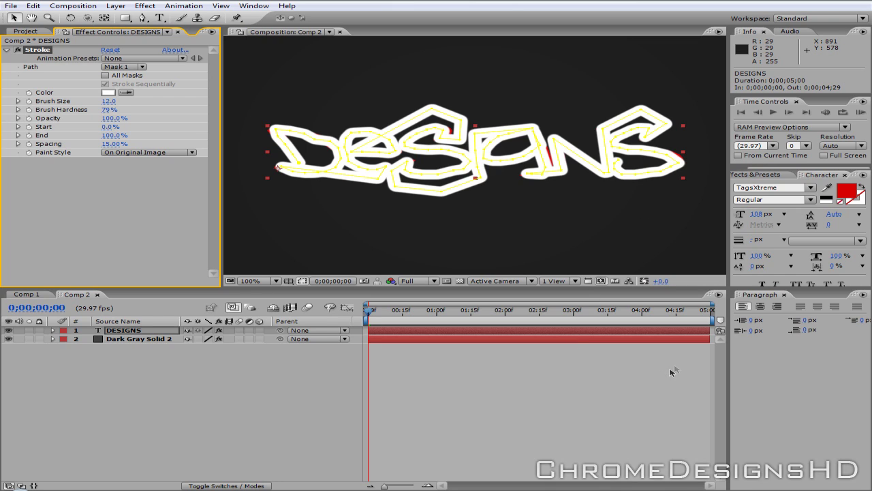
Set the Stroke Paint Style to Reveal Original Image and deselect the layer.
left_click(144, 331)
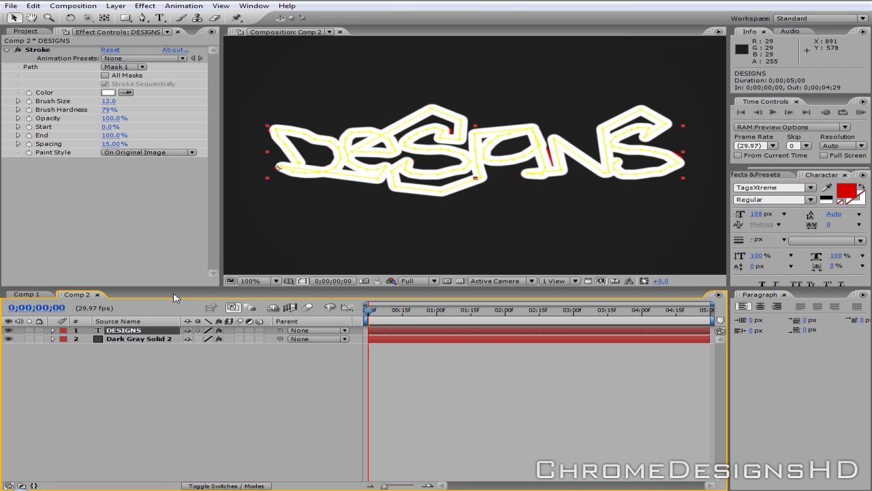
left_click(131, 152)
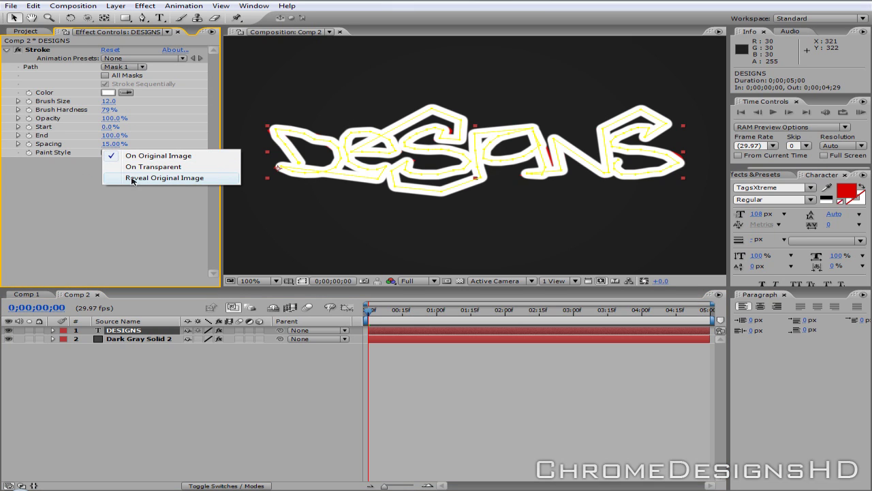
left_click(132, 178)
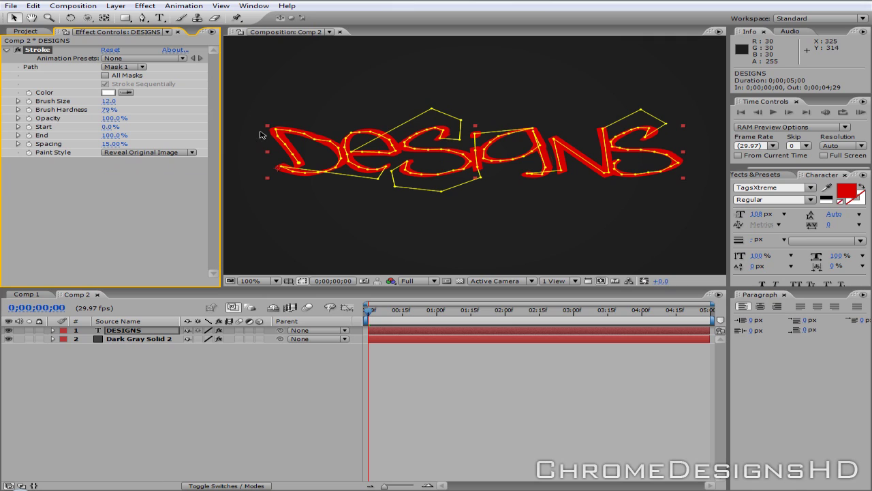
left_click(330, 384)
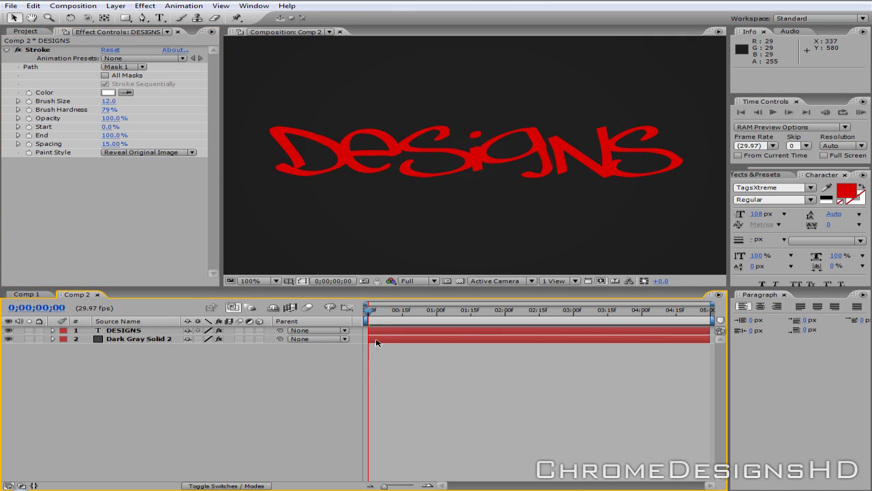
Scrub the timeline and adjust the Stroke End value to test the write-on.
left_click_drag(372, 309, 323, 314)
left_click(109, 140)
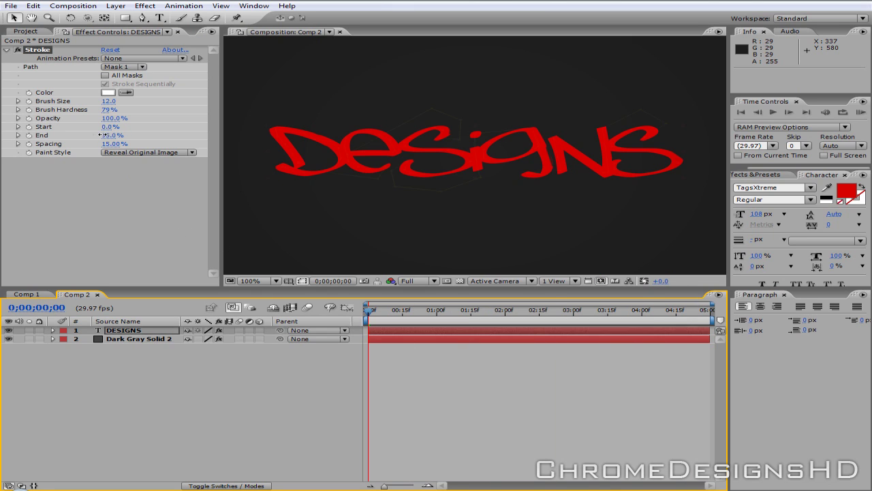
left_click(2, 137)
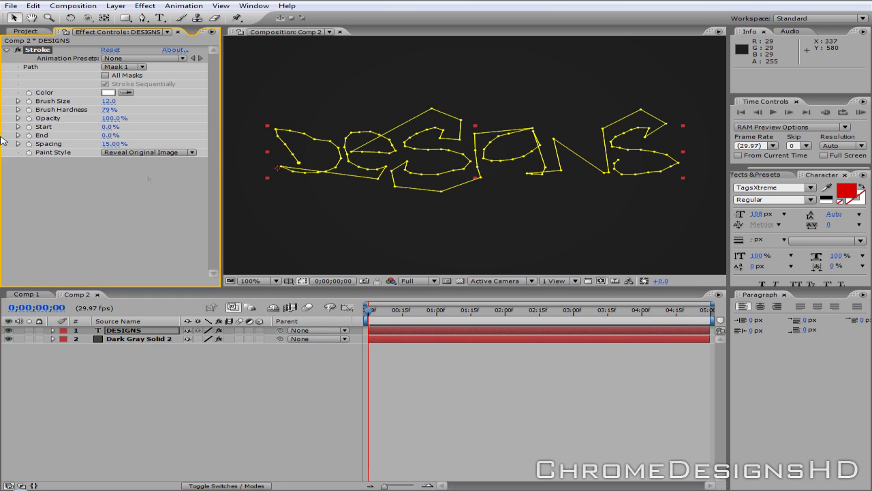
mouse_move(371, 315)
left_mouse_down()
mouse_move(486, 315)
mouse_move(358, 315)
left_mouse_up()
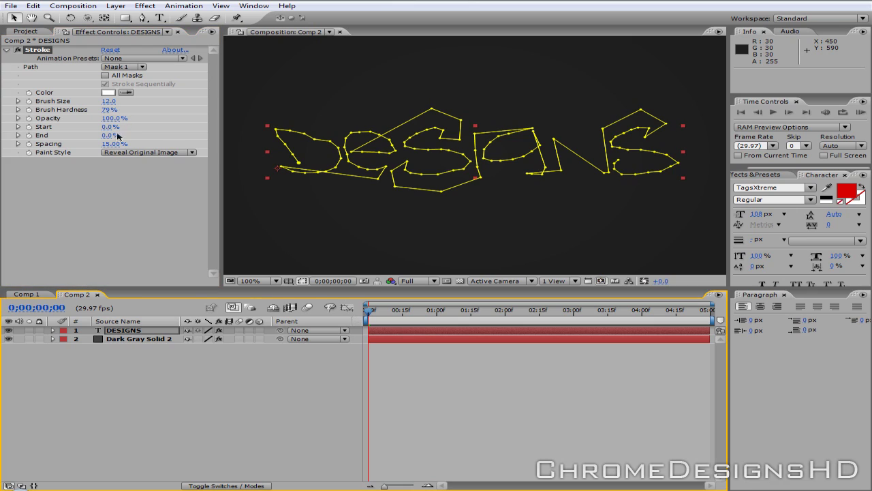
left_click_drag(108, 136, 201, 141)
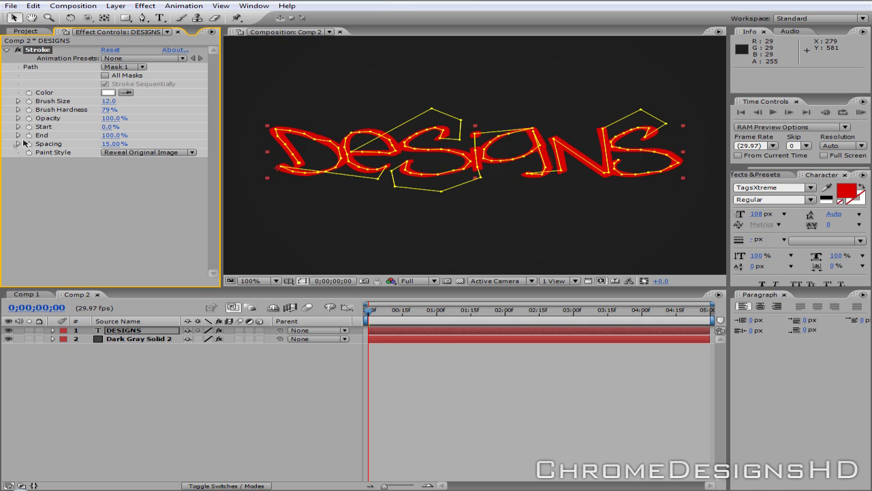
Keyframe Stroke End at 0% at 0;00 and 100% at 4;29, then hide mask outlines.
left_click(30, 137)
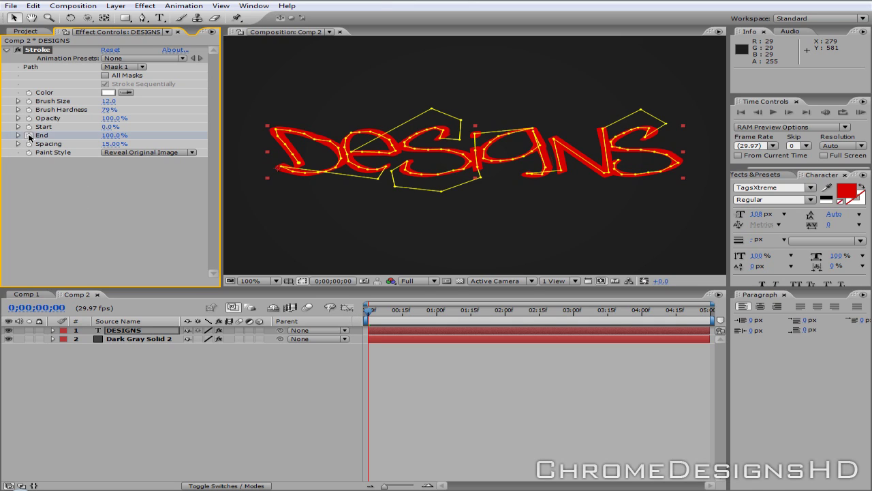
left_click(110, 139)
key("Return")
left_click_drag(369, 310, 735, 314)
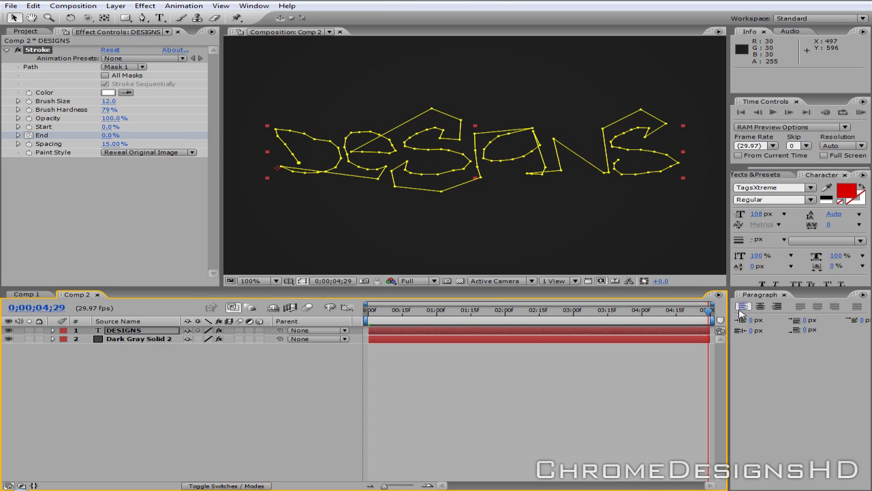
left_click(102, 135)
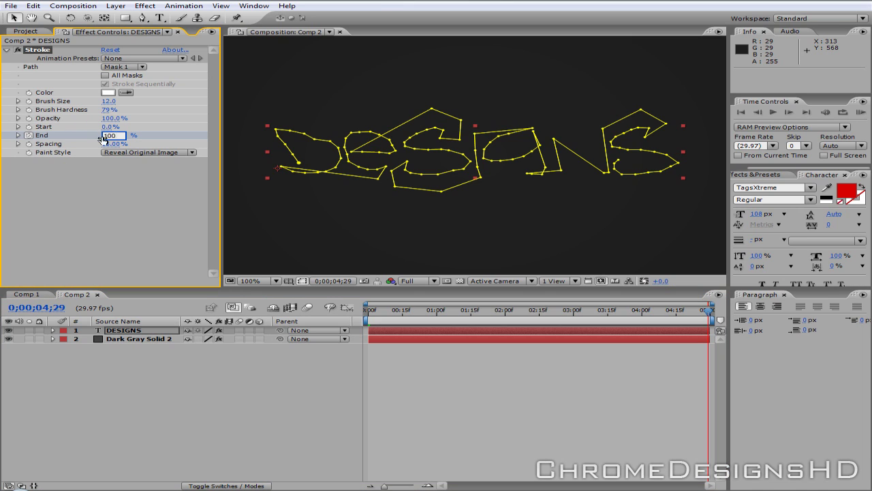
key("Return")
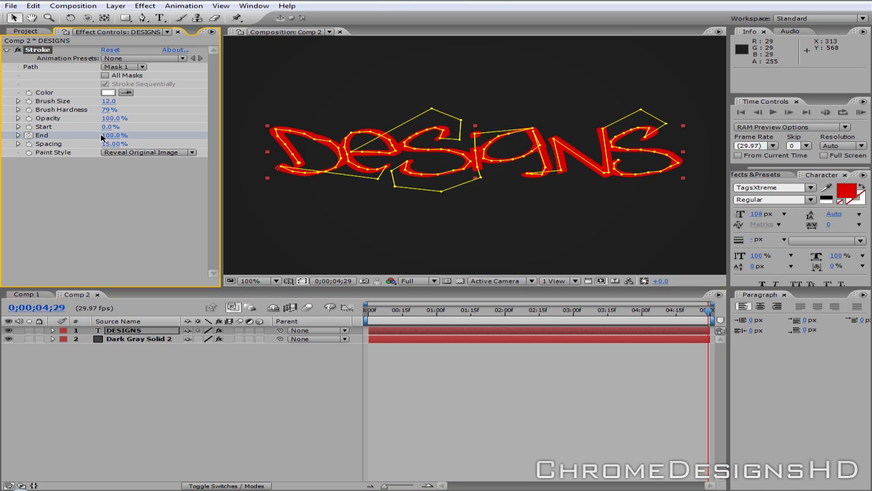
left_click(303, 280)
mouse_move(709, 312)
left_mouse_down()
mouse_move(368, 311)
mouse_move(637, 312)
left_mouse_up()
scroll(539, 225, "down", 2)
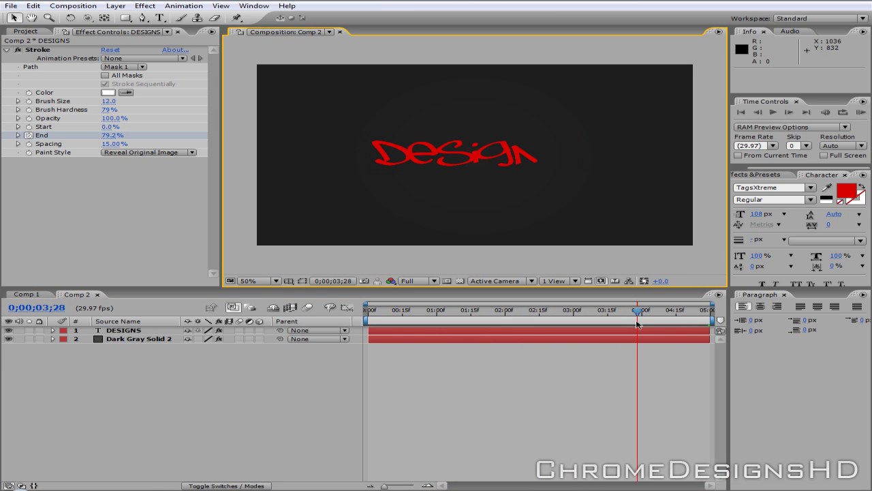
mouse_move(638, 315)
left_mouse_down()
mouse_move(369, 312)
mouse_move(422, 311)
mouse_move(492, 292)
mouse_move(716, 292)
left_mouse_up()
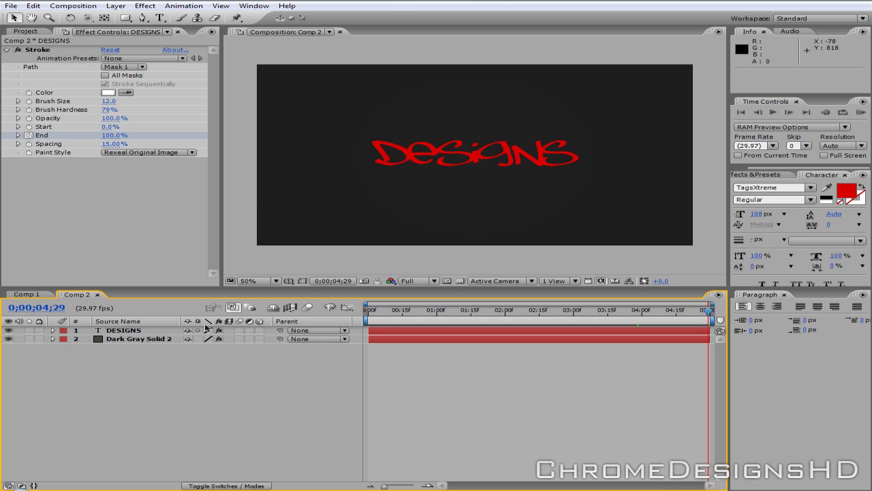
left_click(167, 331)
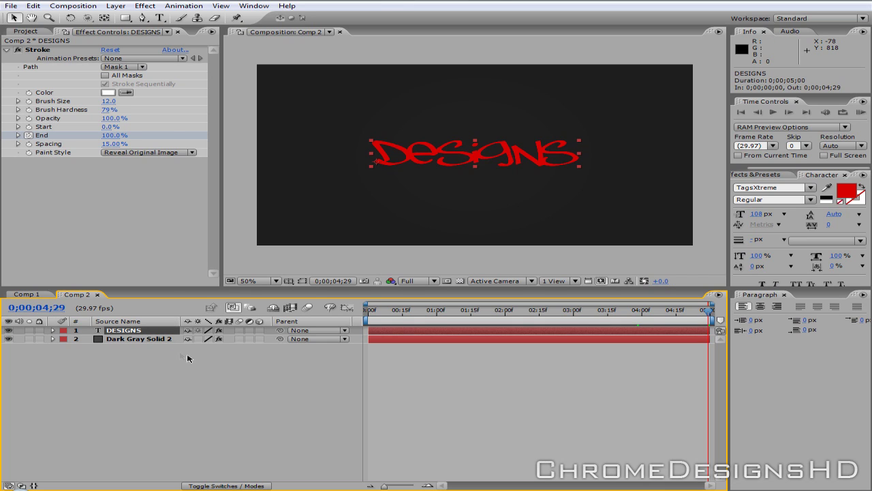
Apply a 4-Color Gradient to DESIGNS and set its Color 4 to red.
left_click(3, 52)
left_click(144, 6)
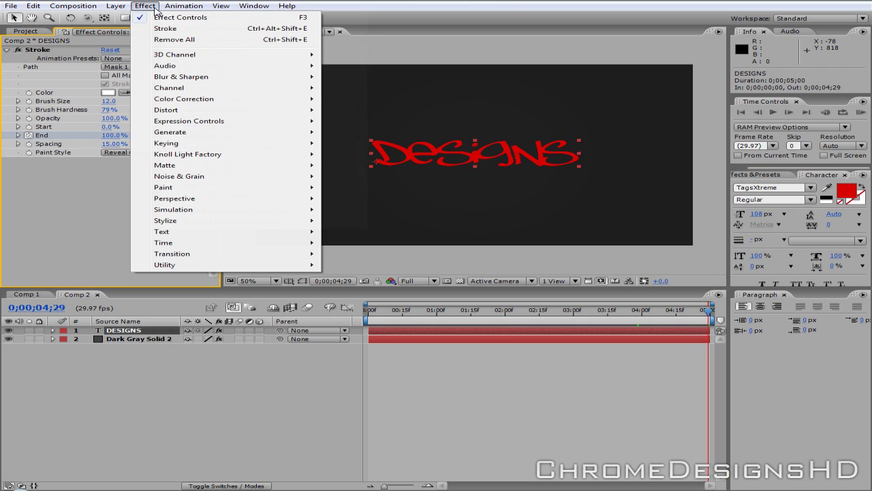
mouse_move(195, 133)
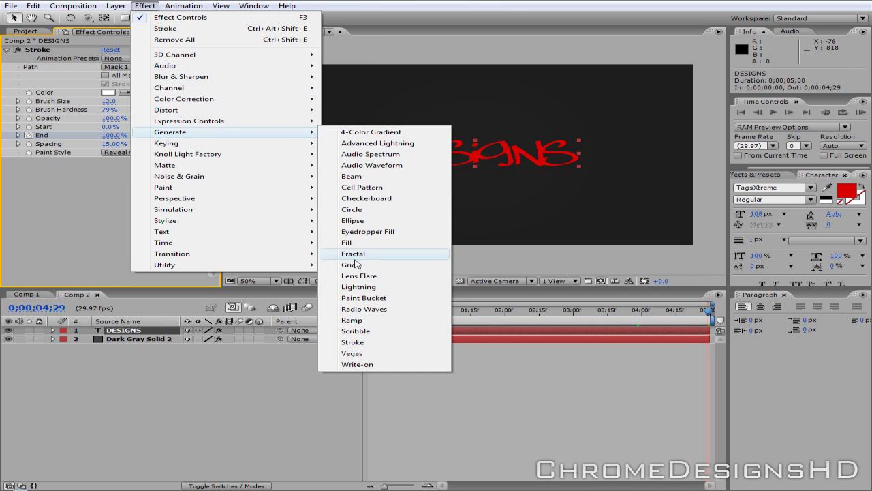
left_click(355, 132)
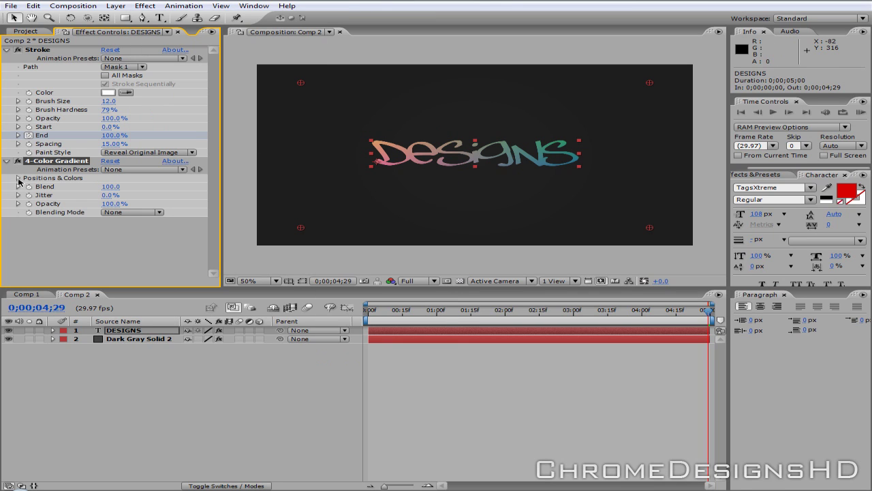
left_click(19, 178)
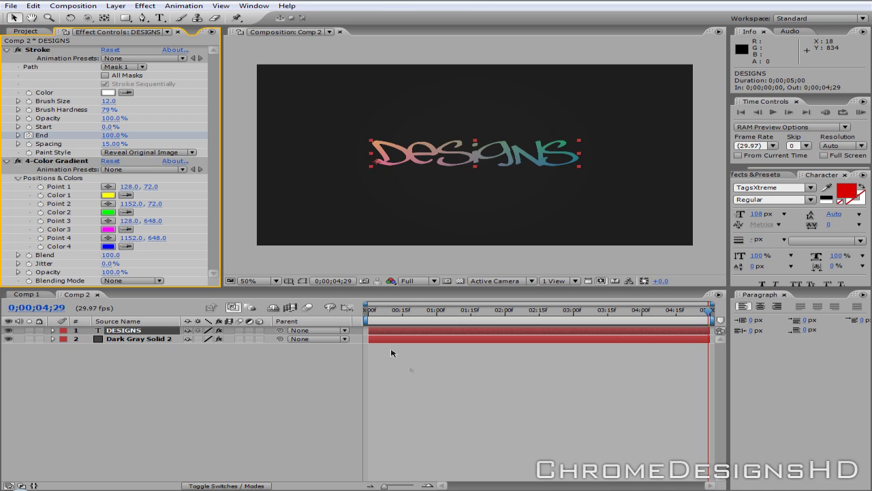
left_click(107, 246)
left_click_drag(458, 269, 458, 182)
left_click(573, 184)
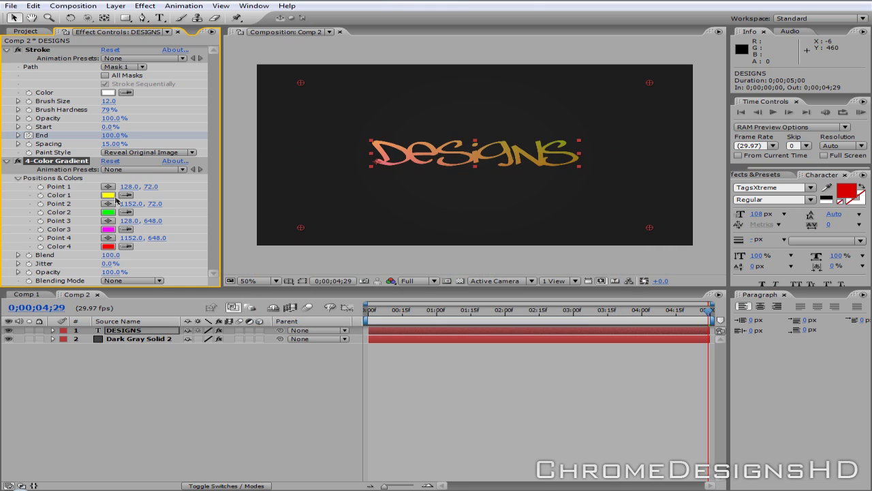
Set gradient Colors 1, 2 and 3 to dark red.
left_click(107, 195)
left_click_drag(465, 189, 459, 179)
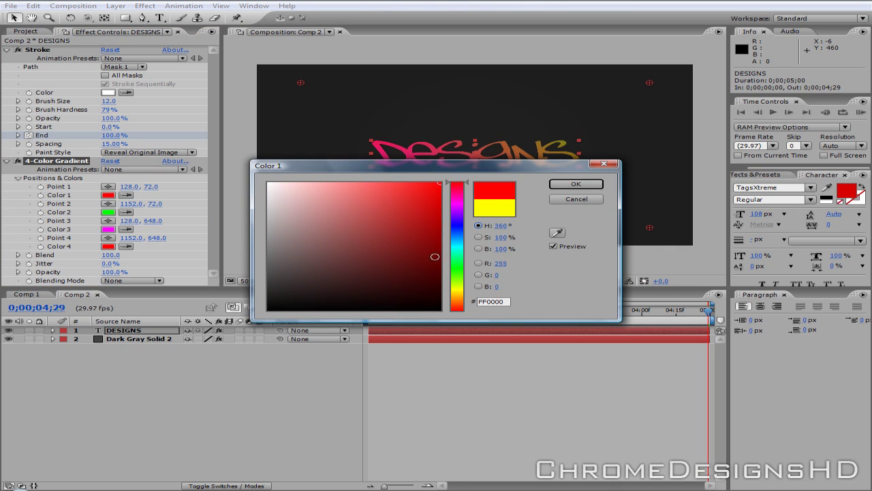
left_click(440, 256)
left_click(575, 186)
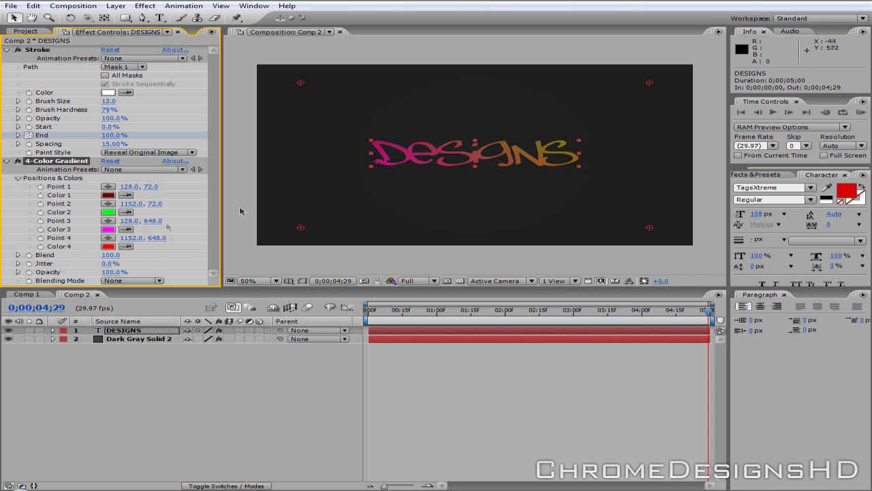
left_click(107, 212)
mouse_move(467, 218)
left_mouse_down()
mouse_move(459, 180)
mouse_move(439, 252)
left_mouse_up()
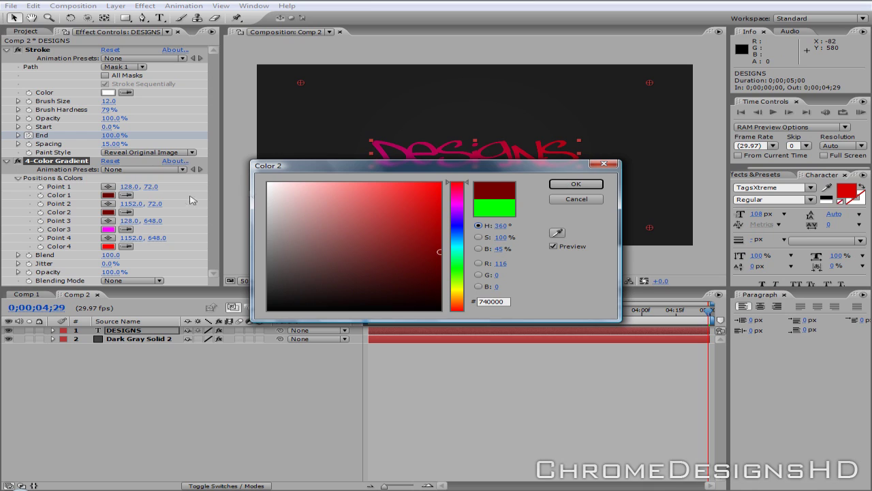
left_click(556, 186)
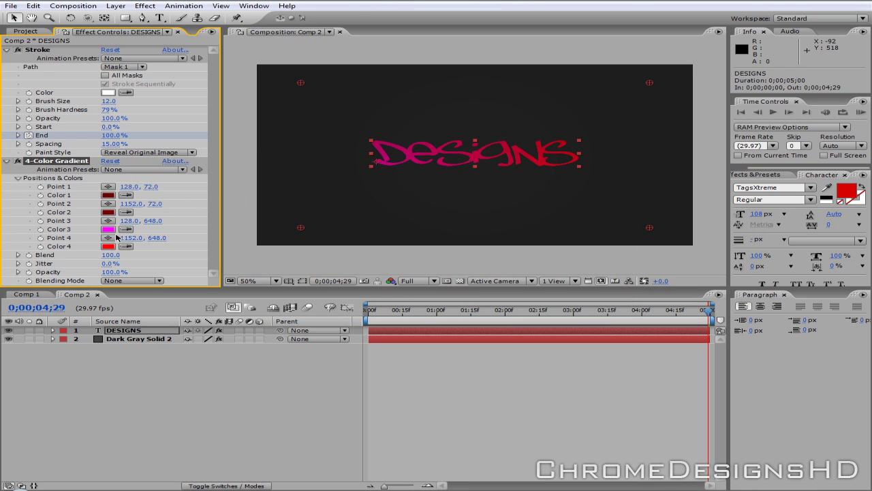
left_click(283, 189)
left_click(108, 230)
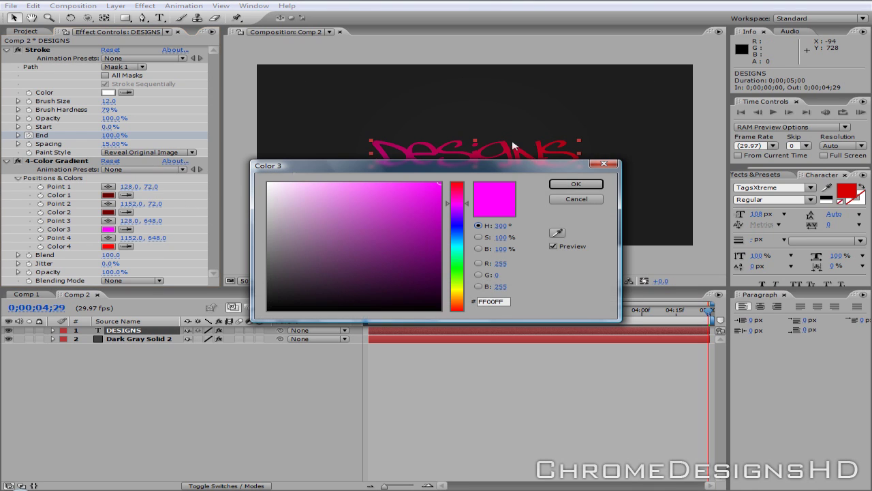
left_click_drag(456, 206, 440, 248)
left_click(578, 184)
Reposition gradient Point 2 and move Point 1 to the top centre.
mouse_move(648, 84)
left_mouse_down()
mouse_move(540, 126)
mouse_move(654, 82)
left_mouse_up()
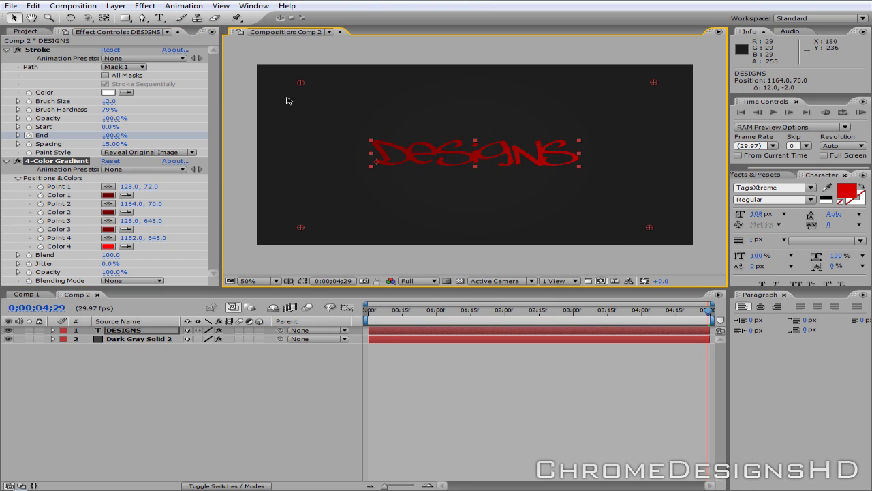
left_click_drag(296, 83, 453, 79)
left_click(691, 145)
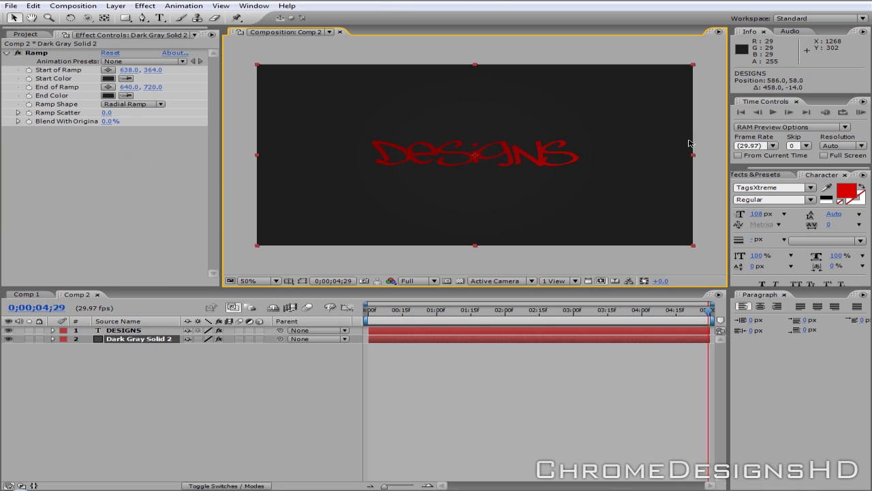